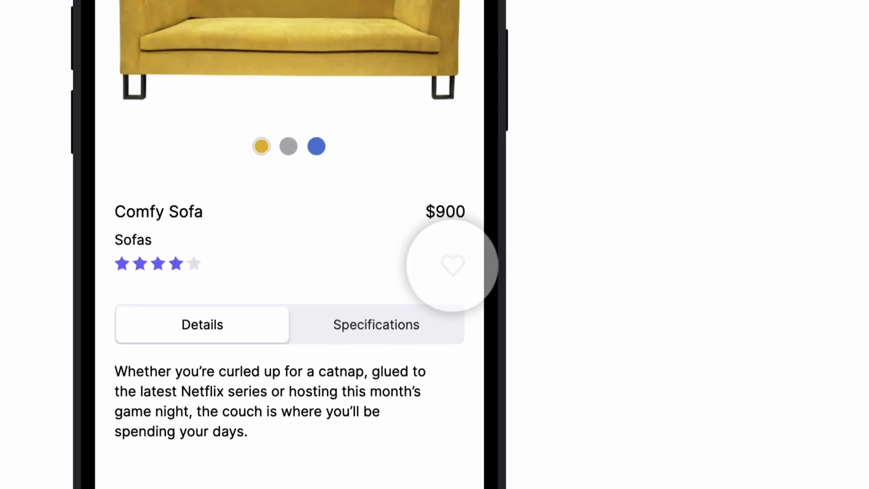
Step: Toggle the sofa's favourite mark on and off, then search the project for 'Favorite'
click(452, 265)
click(452, 265)
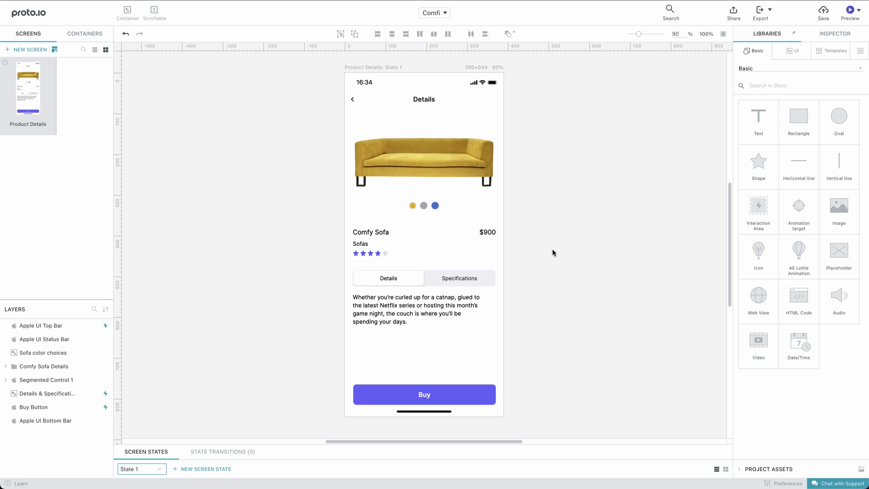
key(super+f)
text(Favorite)
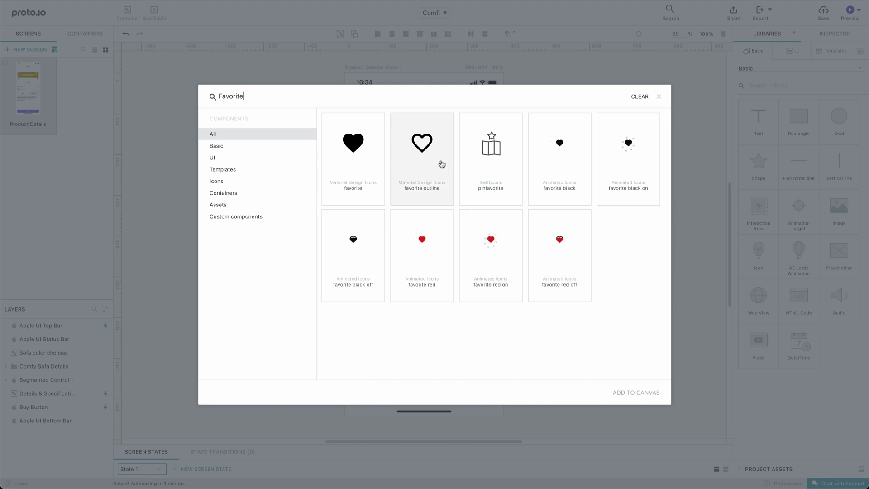
Step: Add the favorite outline heart, sized 35 wide, at X 341, Y 428 beside the rating
double_click(442, 164)
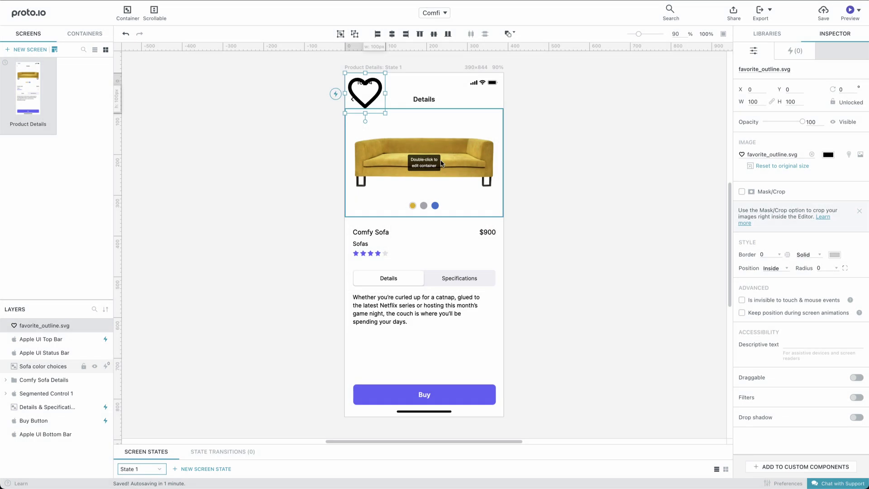
double_click(753, 102)
text(35)
key(Return)
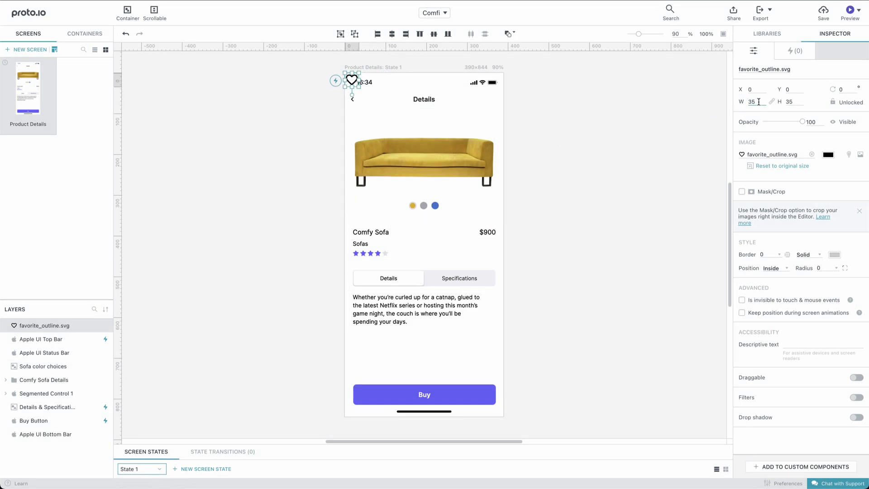
double_click(751, 89)
text(341)
double_click(788, 89)
text(428)
key(Return)
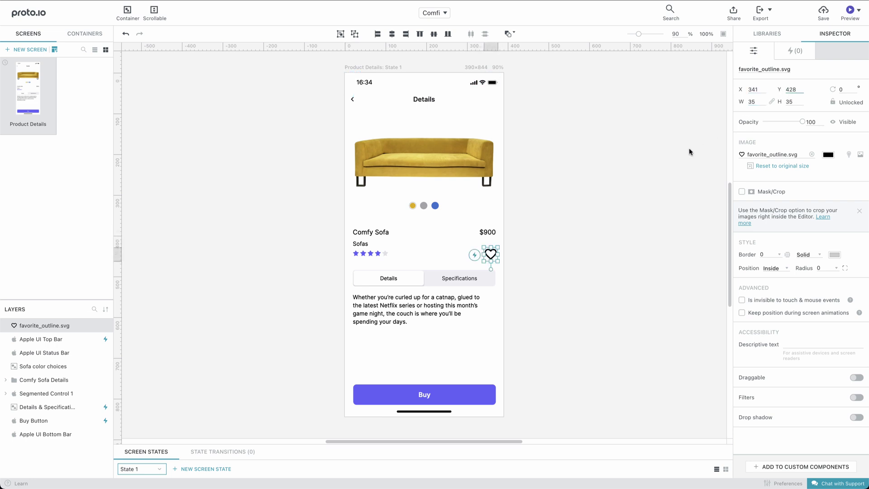
click(689, 152)
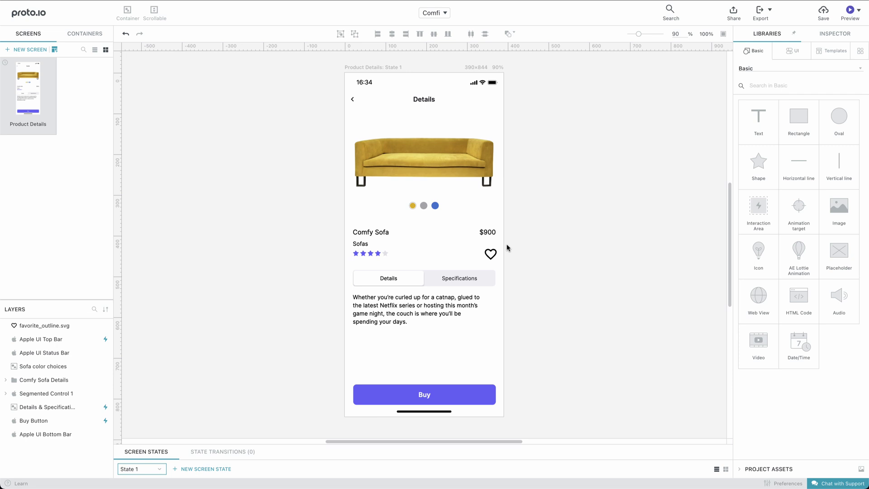
Step: Convert the heart icon into a container, open it for editing, and zoom to 300%
click(489, 253)
right_click(490, 255)
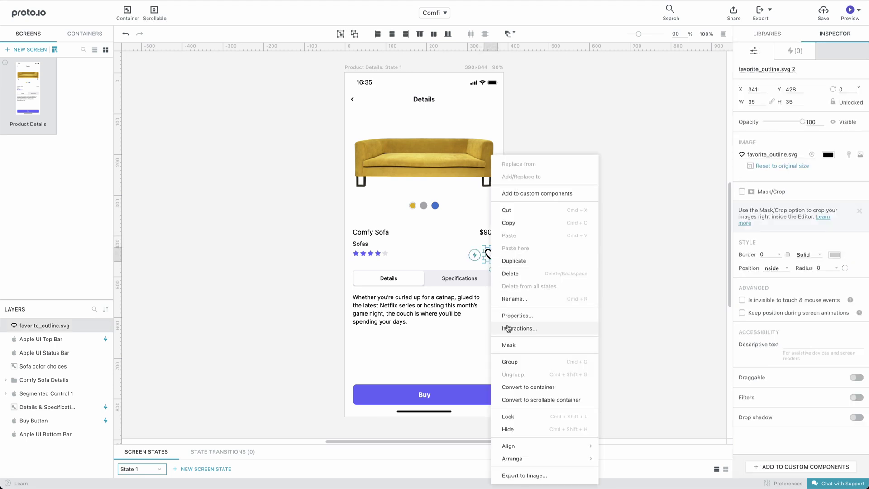
click(516, 387)
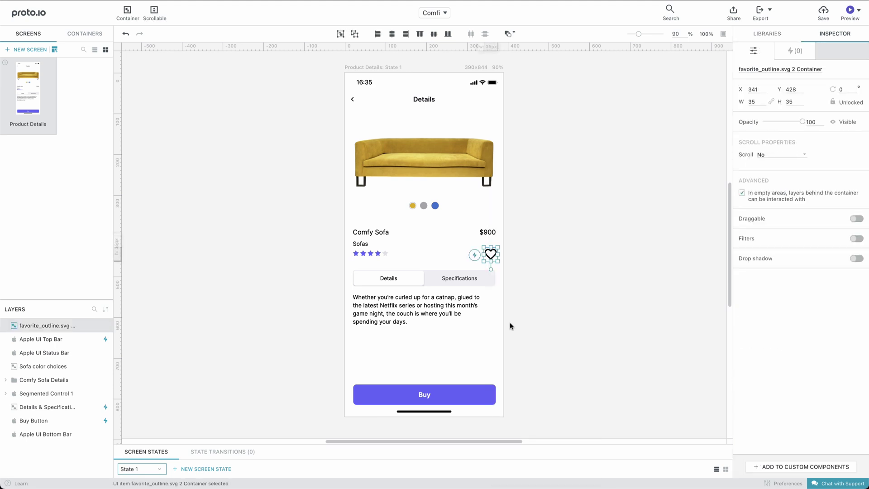
double_click(490, 253)
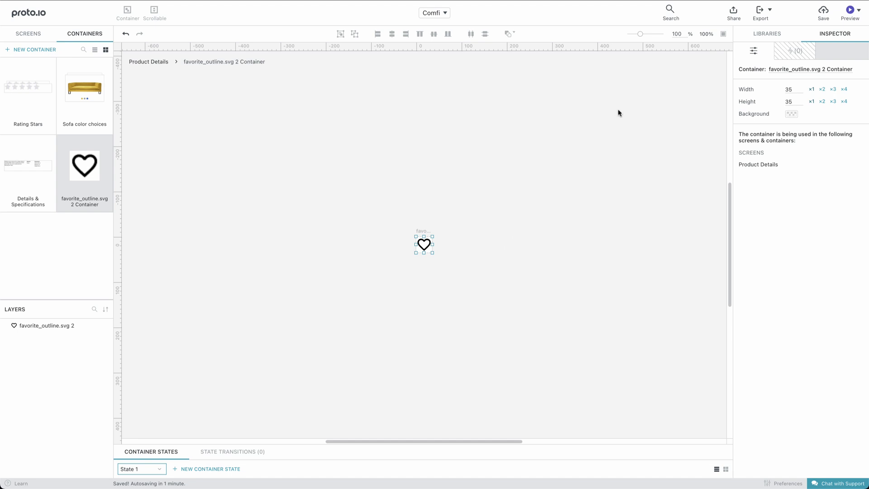
double_click(676, 34)
text(300)
key(Return)
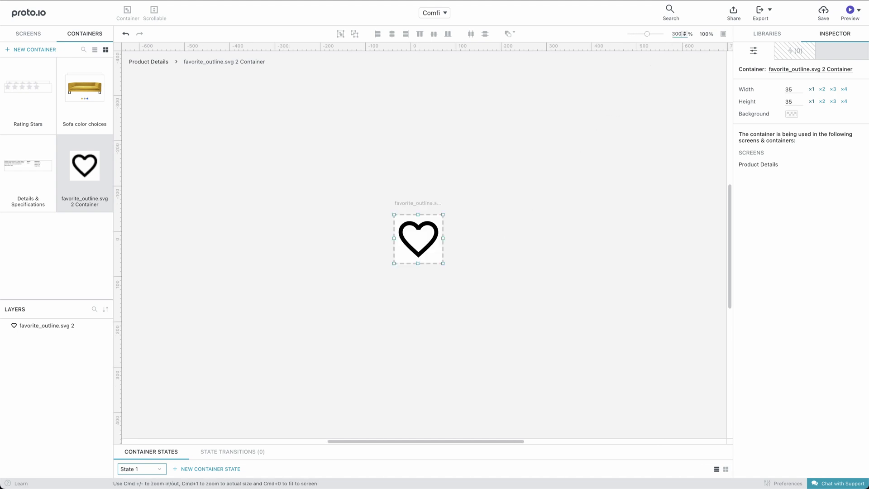
Step: Make the container's heart 29 wide in light grey e5e5ea, and begin renaming State 1
click(436, 232)
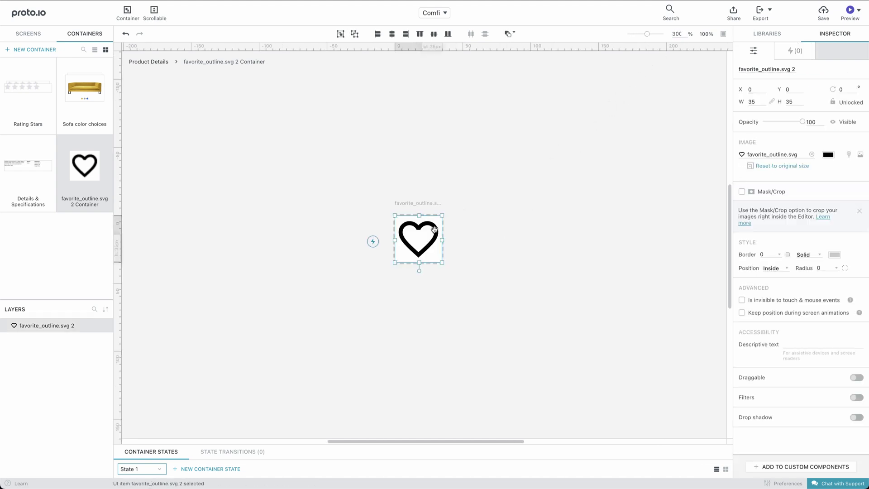
double_click(753, 101)
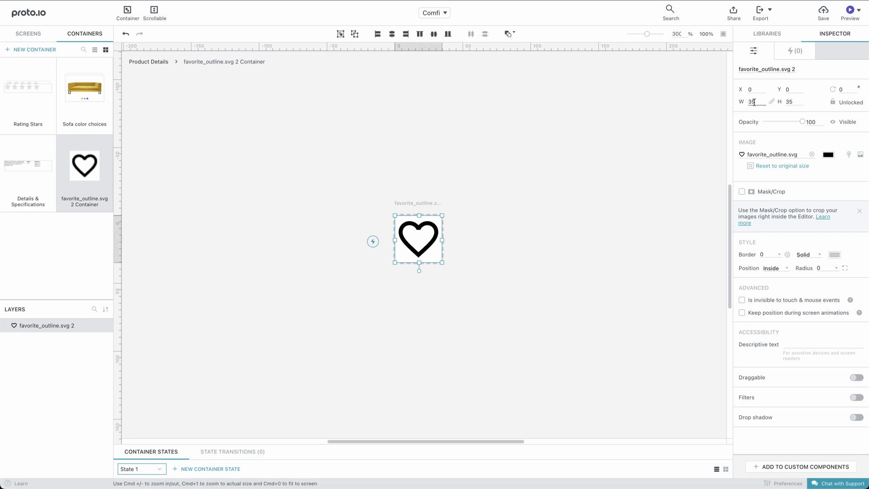
text(29)
key(Return)
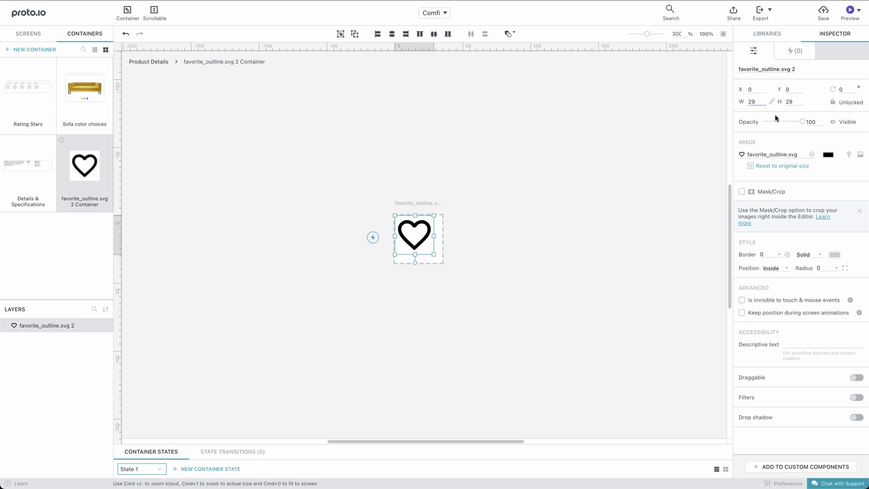
click(828, 155)
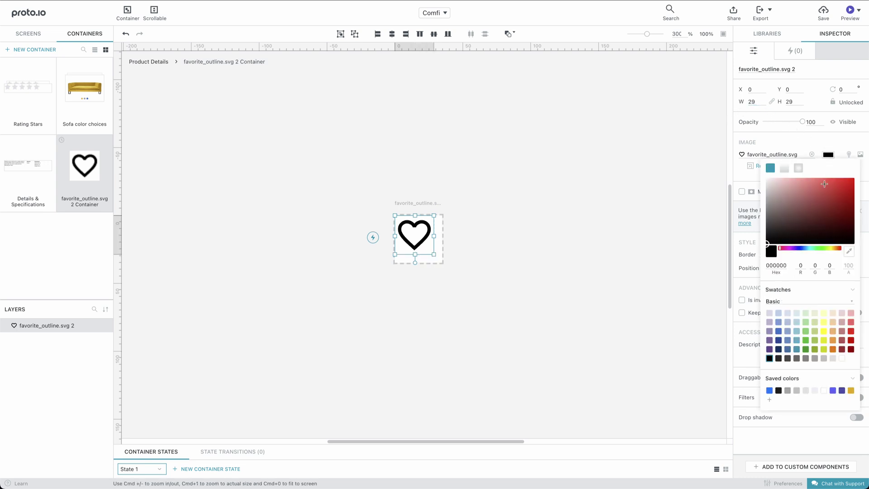
click(806, 390)
click(667, 323)
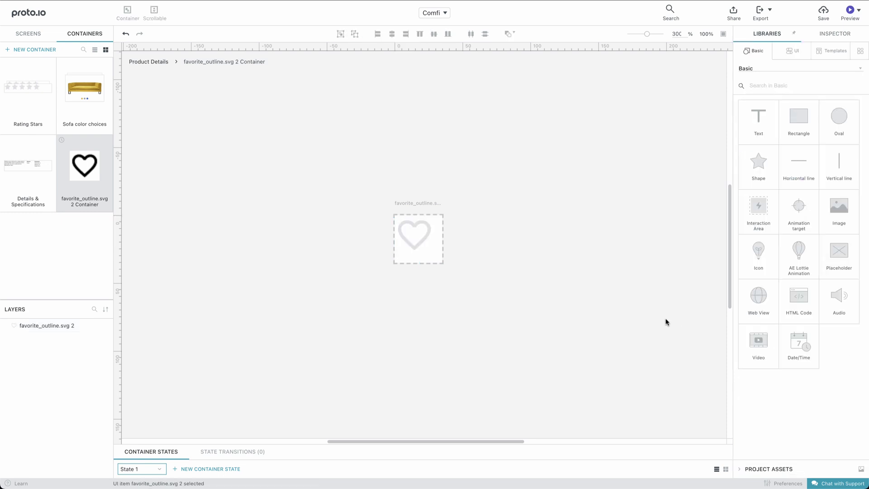
click(434, 239)
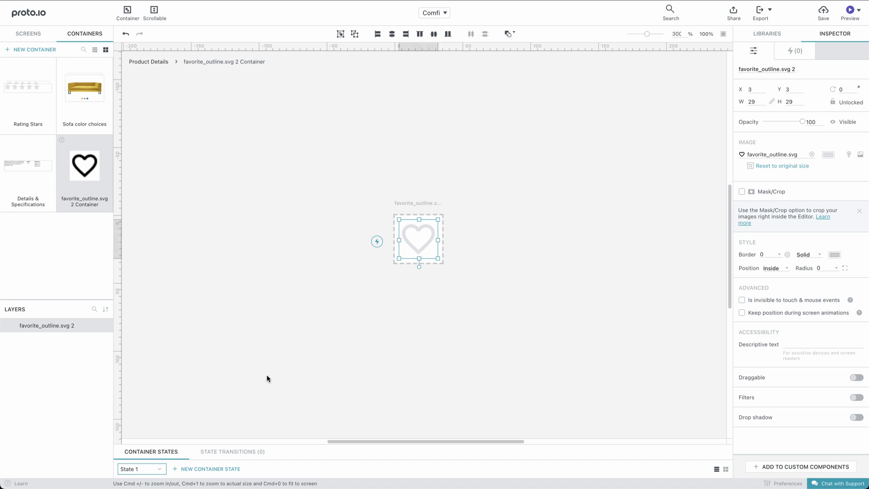
click(130, 469)
Step: Name the first state Heart OFF, add an emptied State 2, and search components for 'favorite'
text(Heart OFF)
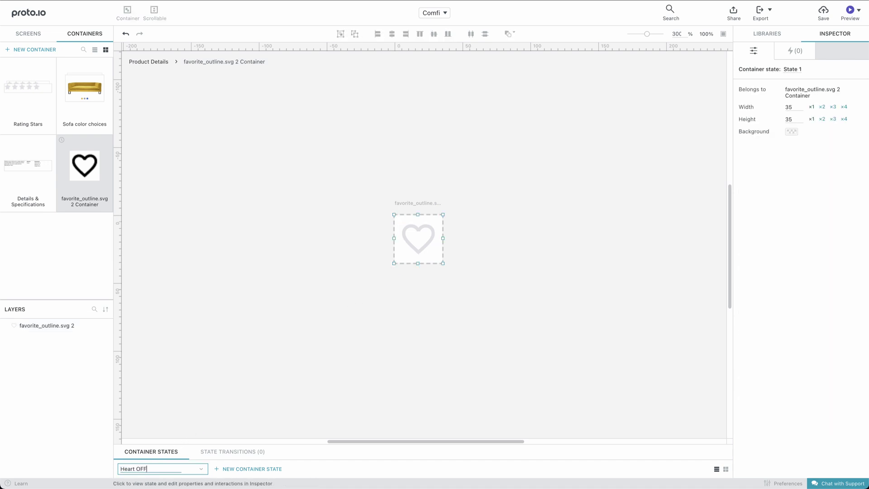
key(Return)
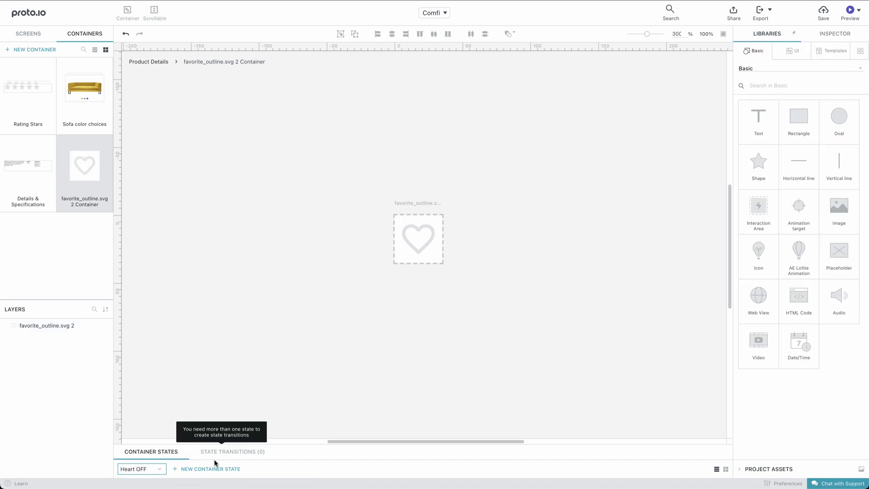
click(219, 469)
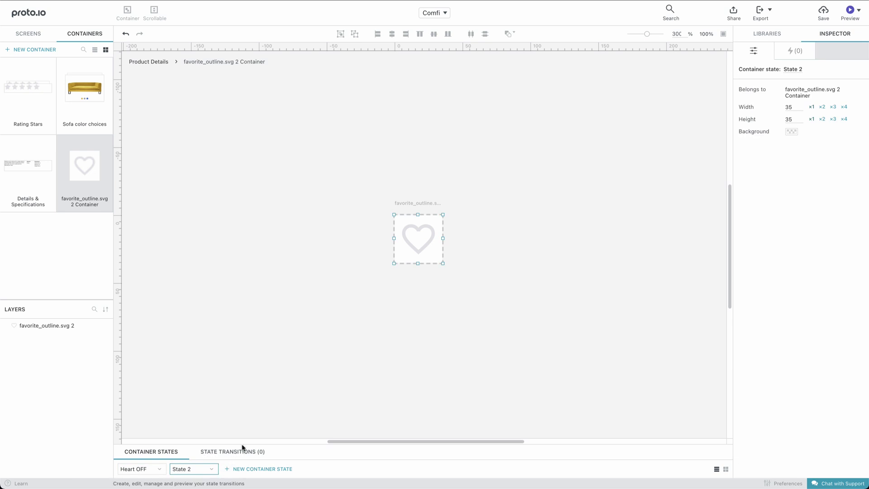
click(402, 256)
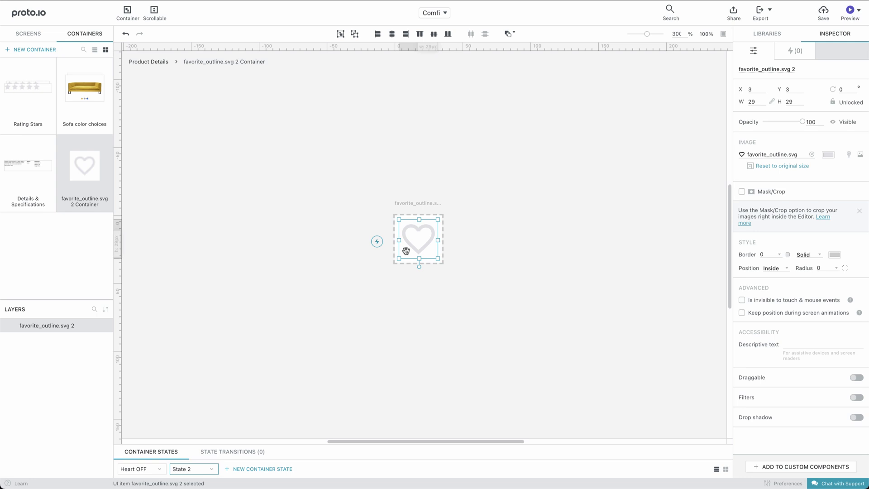
key(Delete)
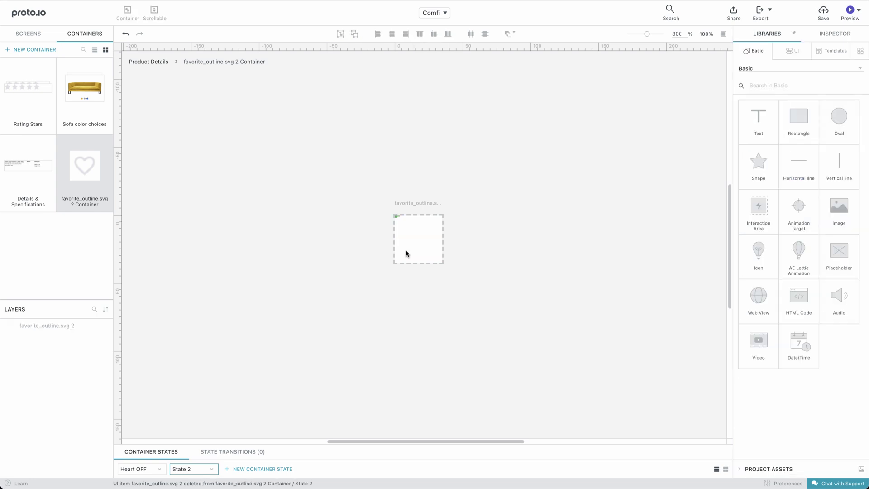
key(ctrl+f)
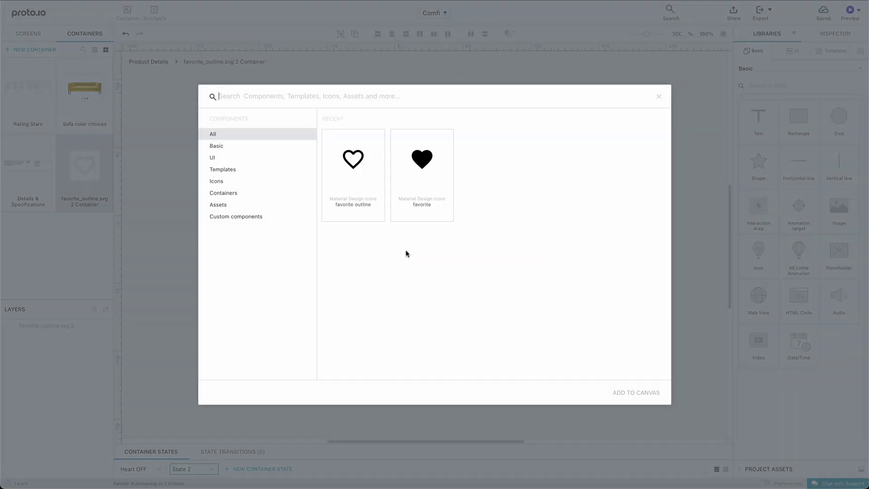
text(favorite)
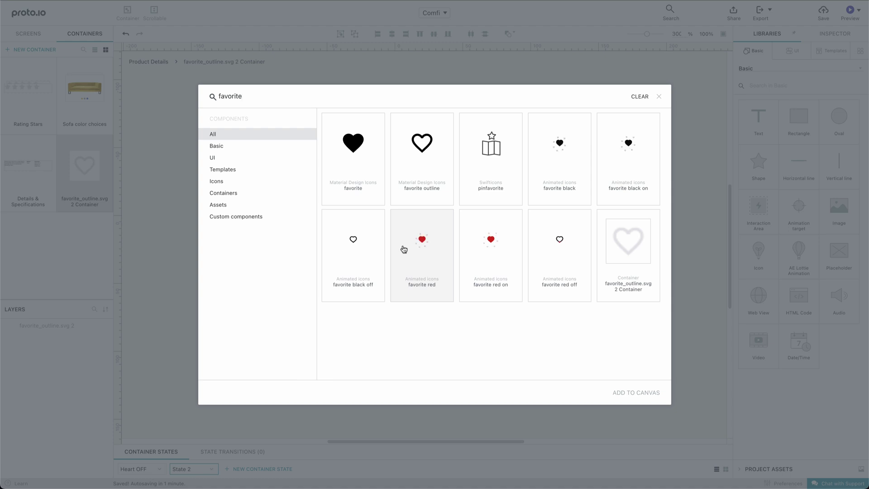
Step: Add the filled favorite heart at 33 wide in saved purple, and start renaming State 2 to Heart BIG
double_click(365, 175)
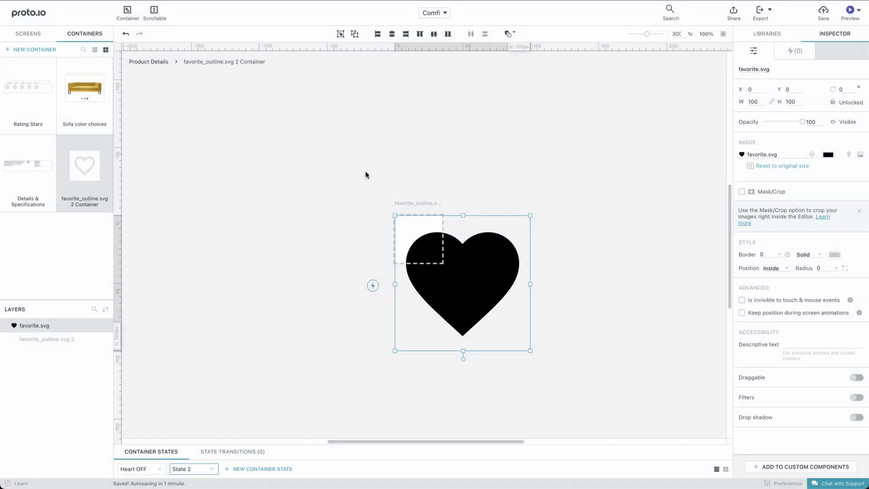
double_click(752, 102)
text(33)
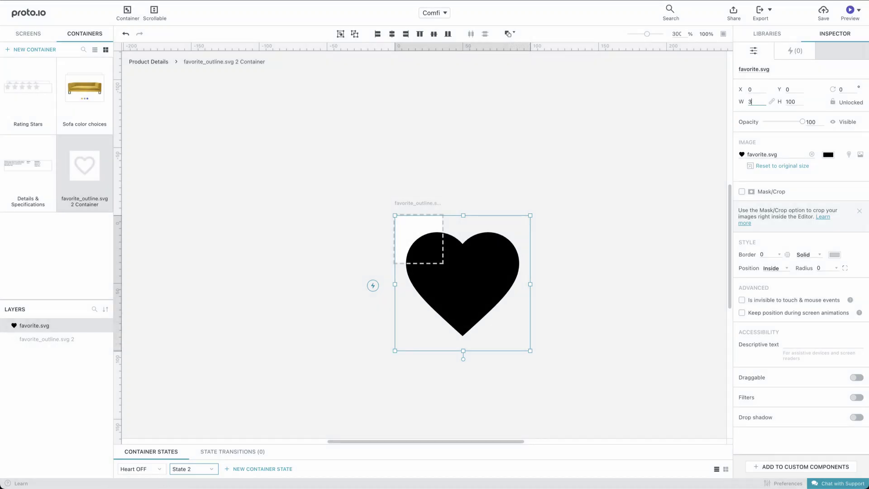
key(Return)
click(829, 155)
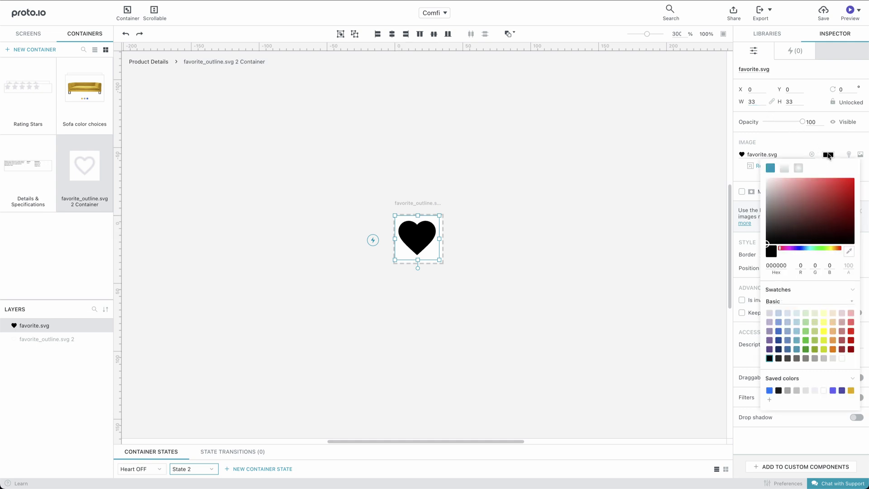
click(832, 391)
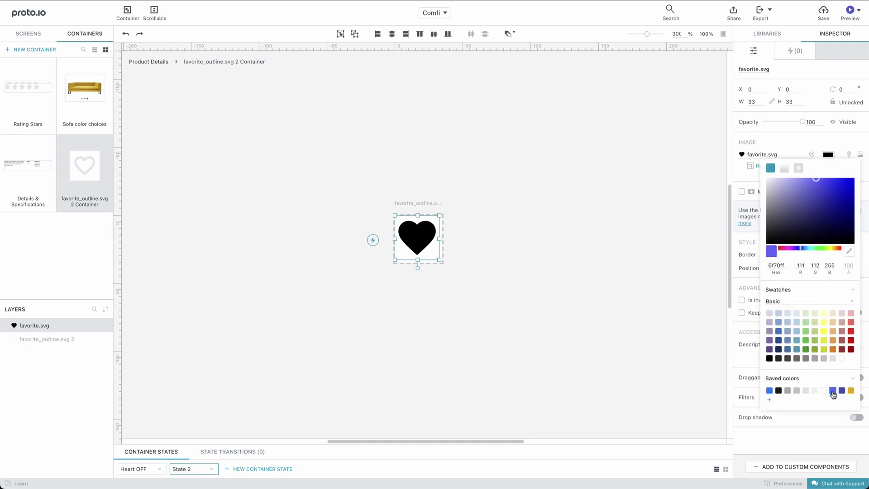
click(636, 330)
click(436, 246)
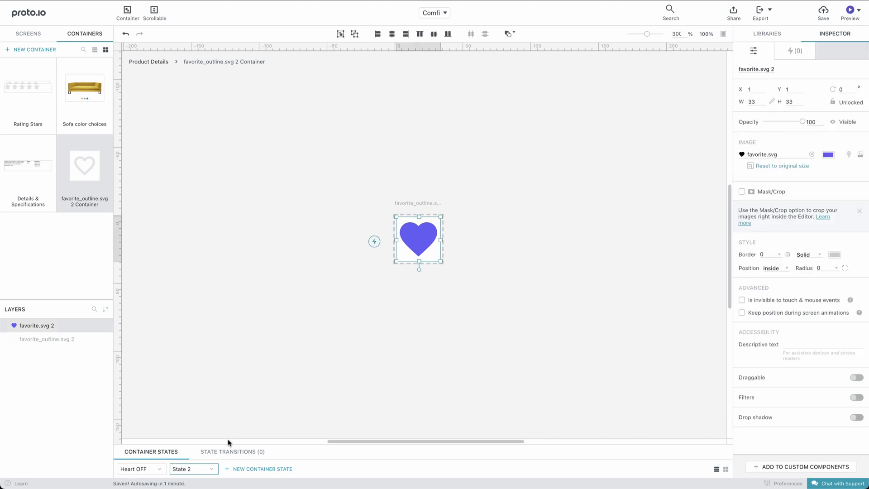
double_click(184, 469)
text(Heart Bl)
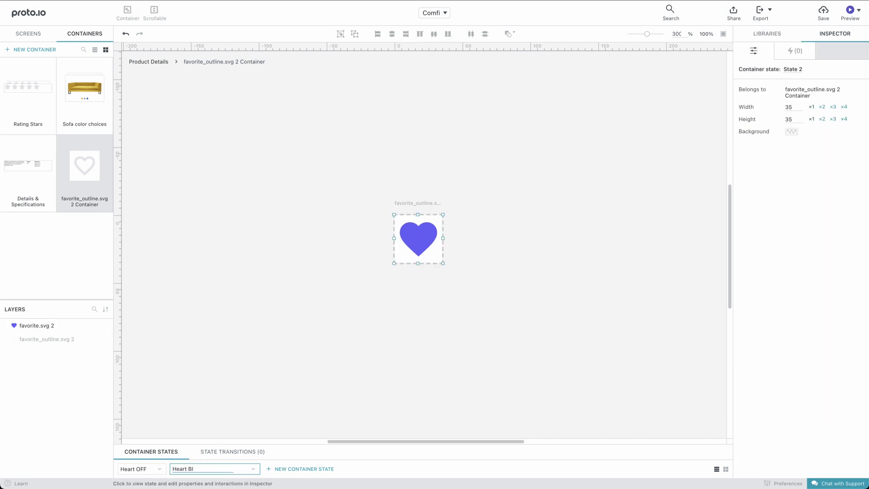
Step: Confirm the Heart BIG name and add a third state named Heart ON
click(233, 433)
click(250, 469)
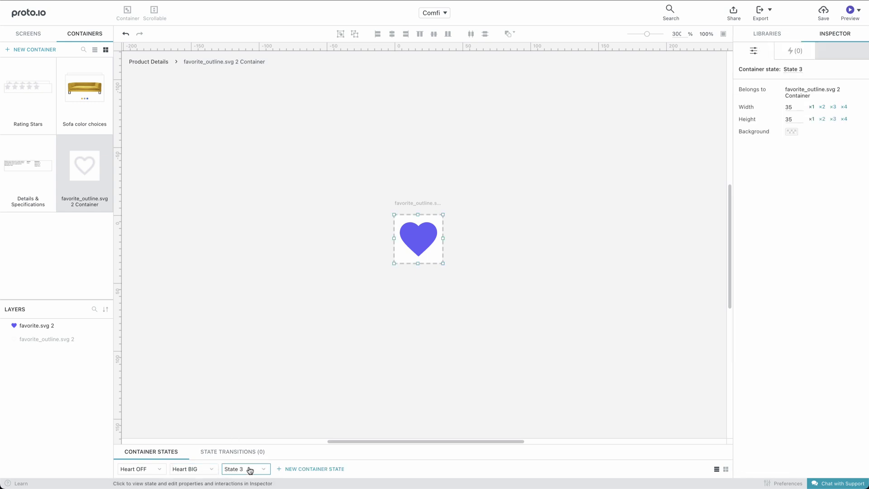
double_click(249, 469)
text(Heart)
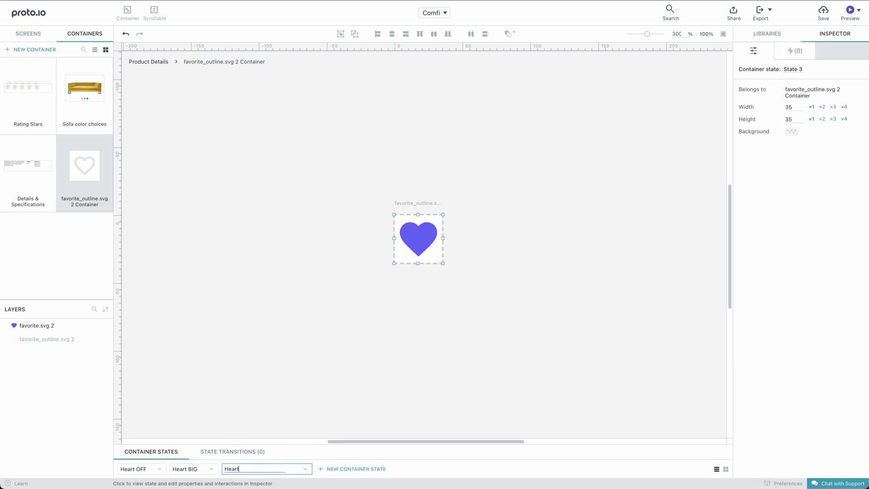
text( ON)
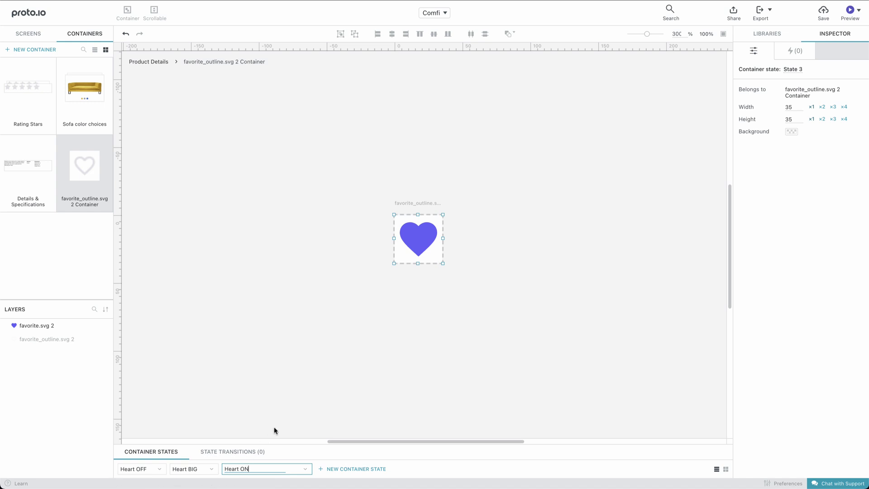
click(275, 431)
Step: Resize the Heart ON heart to 29×29 and recentre it at X 3, Y 3
click(410, 249)
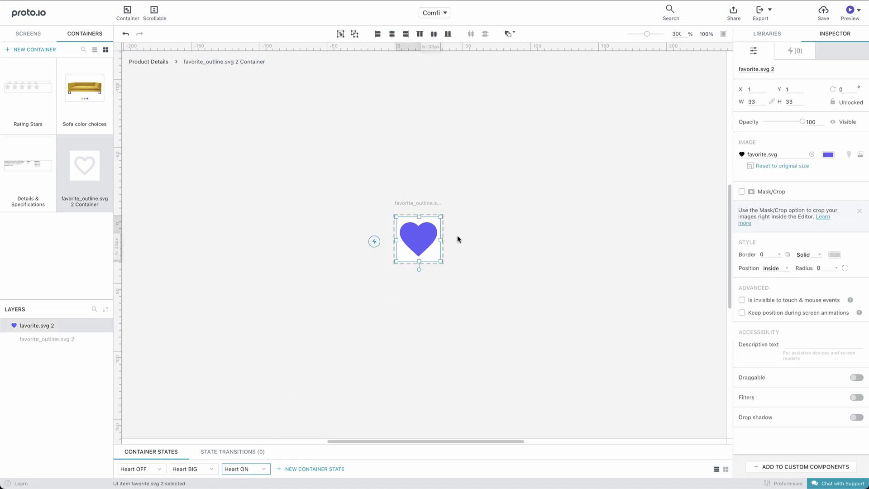
double_click(751, 101)
text(29)
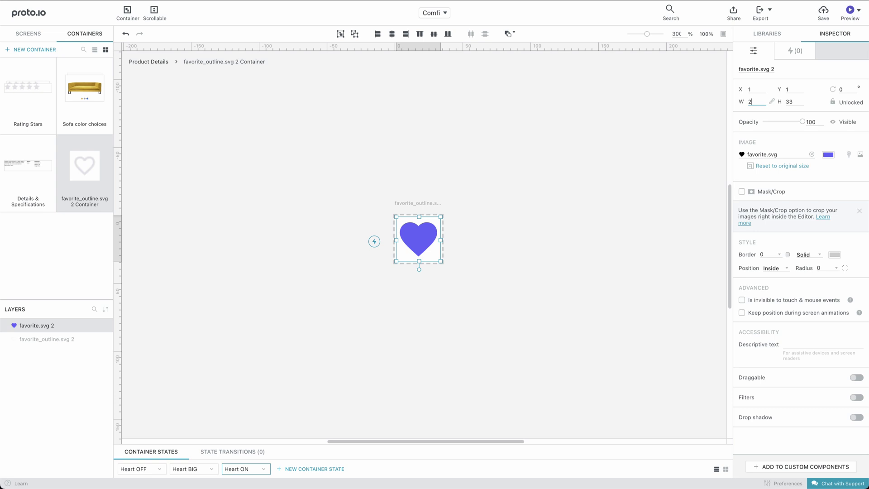
key(Return)
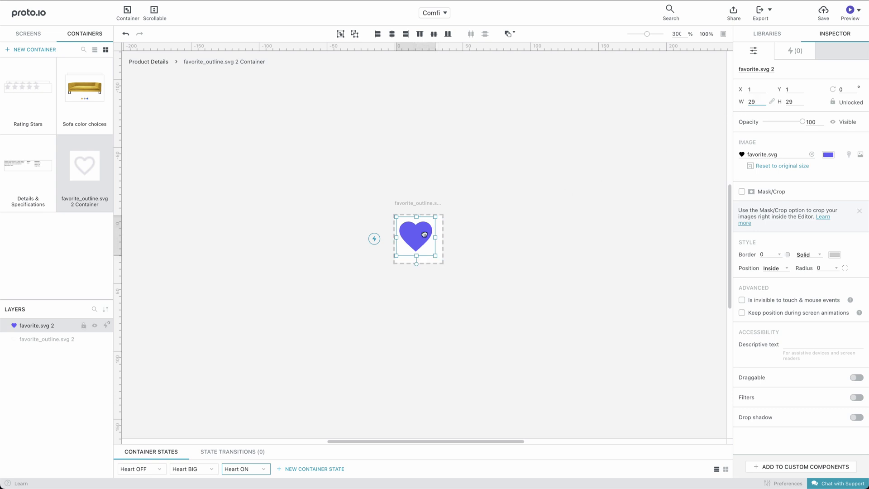
drag(423, 233, 426, 236)
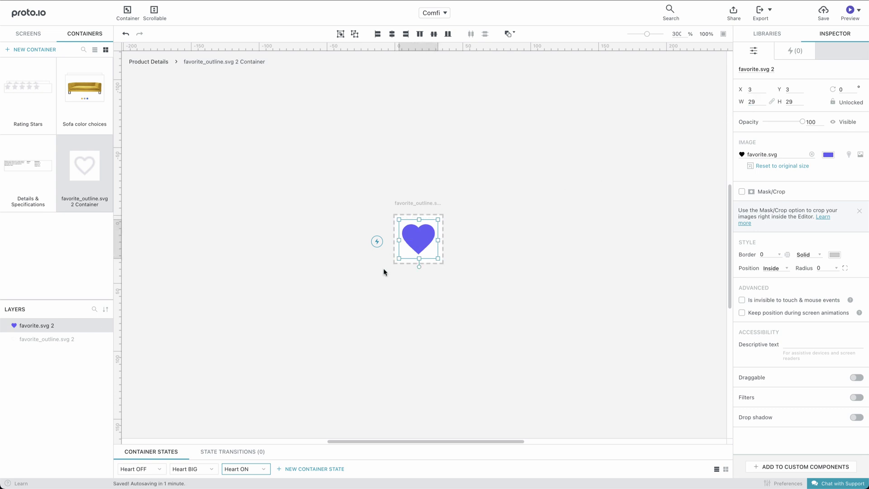
Step: Review the Heart OFF, Heart BIG and Heart ON states in turn
click(136, 469)
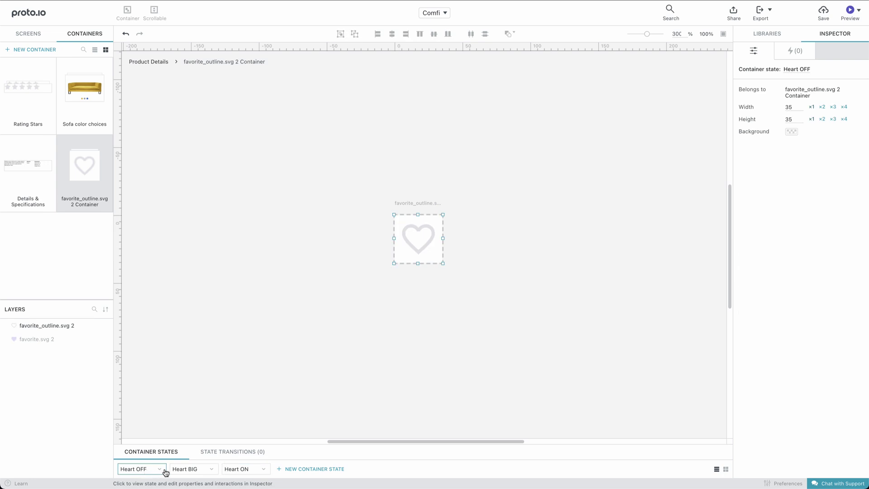
click(191, 472)
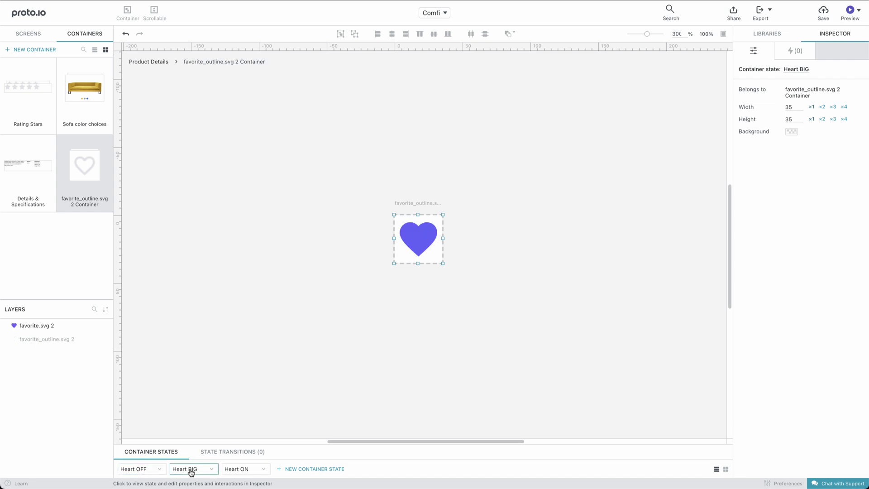
click(236, 472)
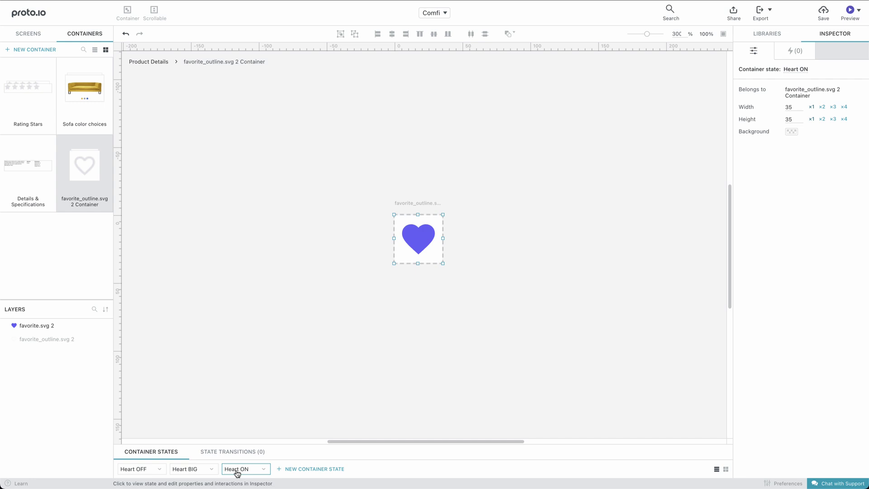
Step: In Heart OFF, link a tap on the outline heart to the Heart BIG state
click(147, 471)
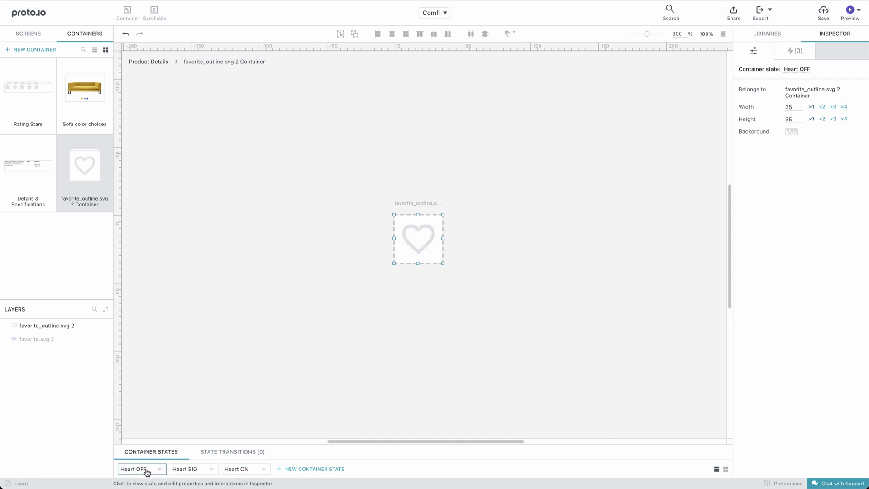
click(405, 247)
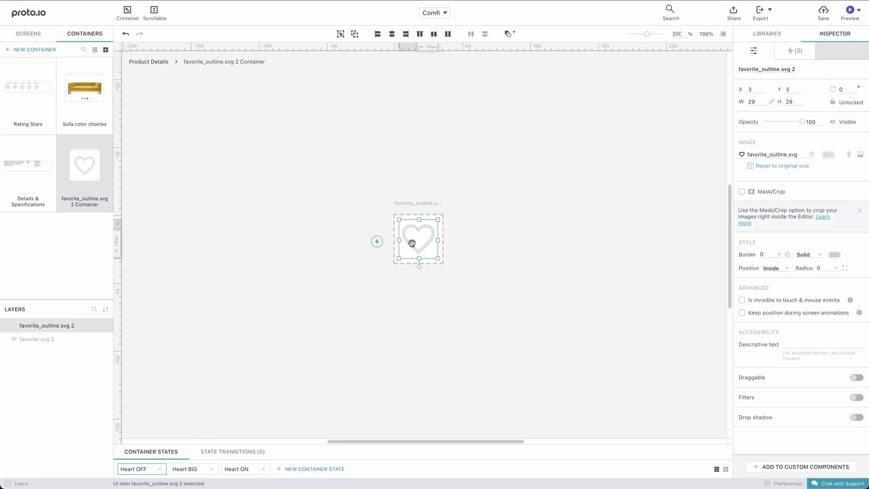
drag(377, 242, 196, 469)
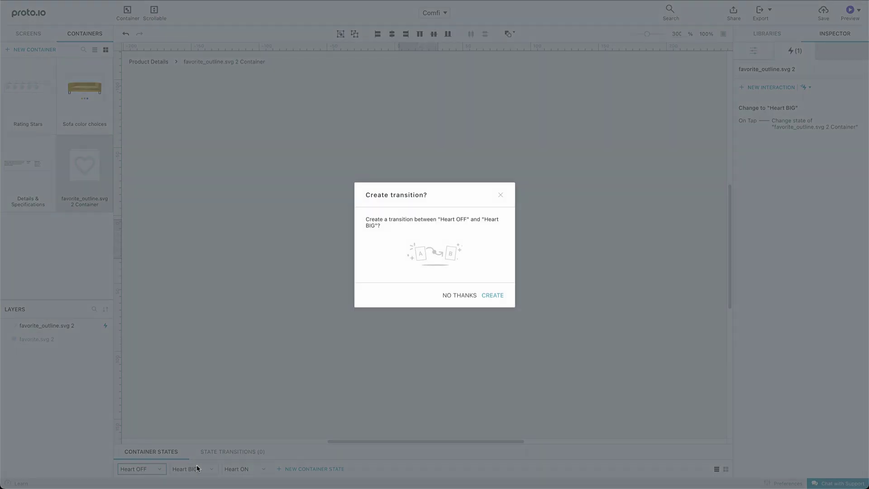
Step: Create the Heart OFF to Heart BIG transition and set the outline heart's easing to Linear
click(492, 296)
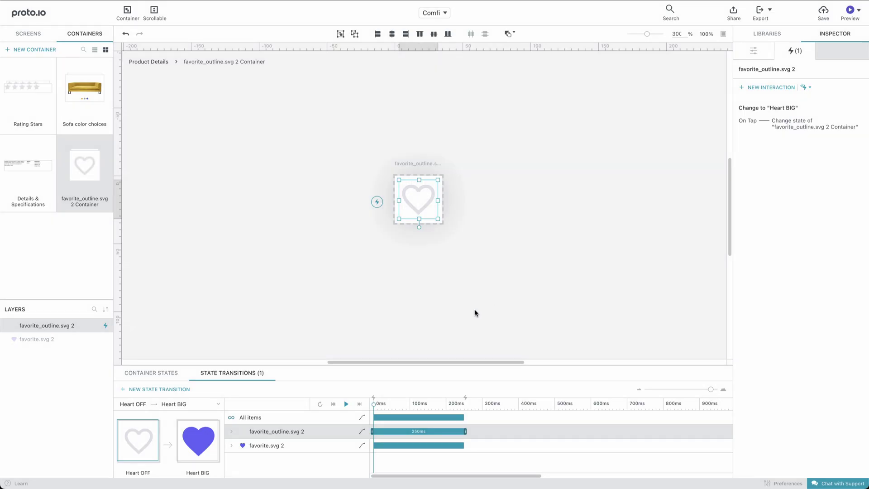
mouse_move(373, 404)
mouse_down()
mouse_move(463, 405)
mouse_move(376, 405)
mouse_up()
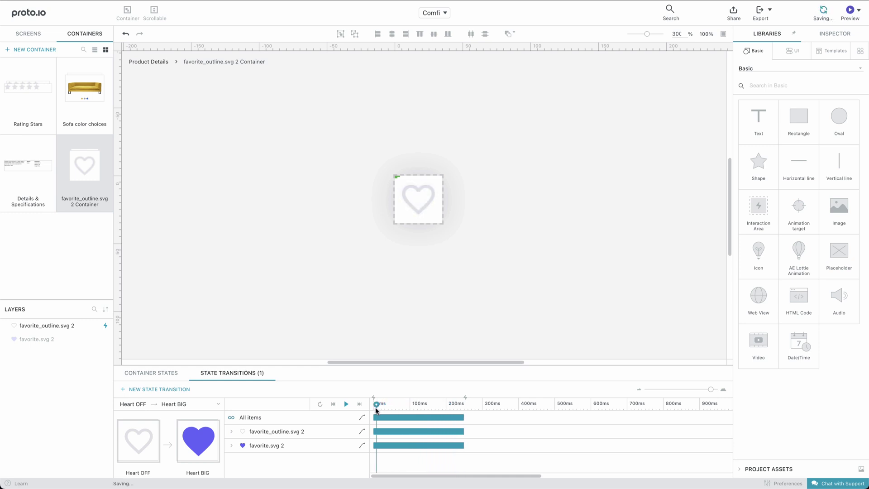
click(363, 433)
click(388, 367)
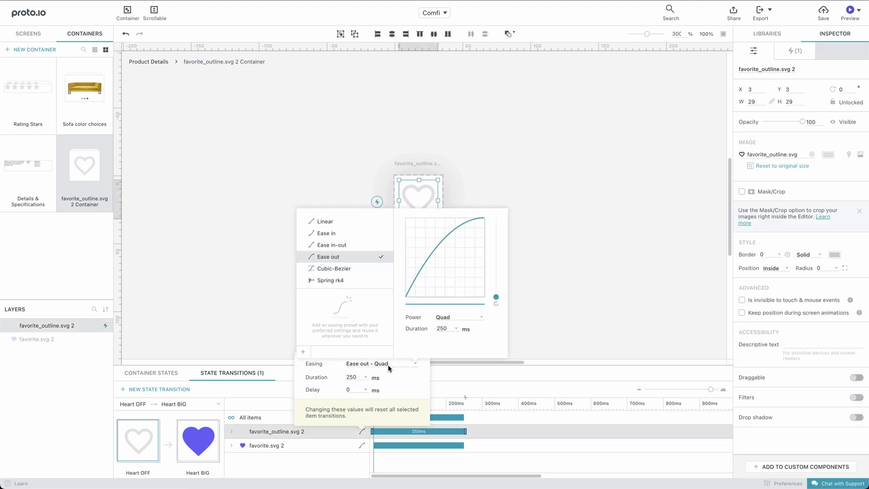
click(335, 223)
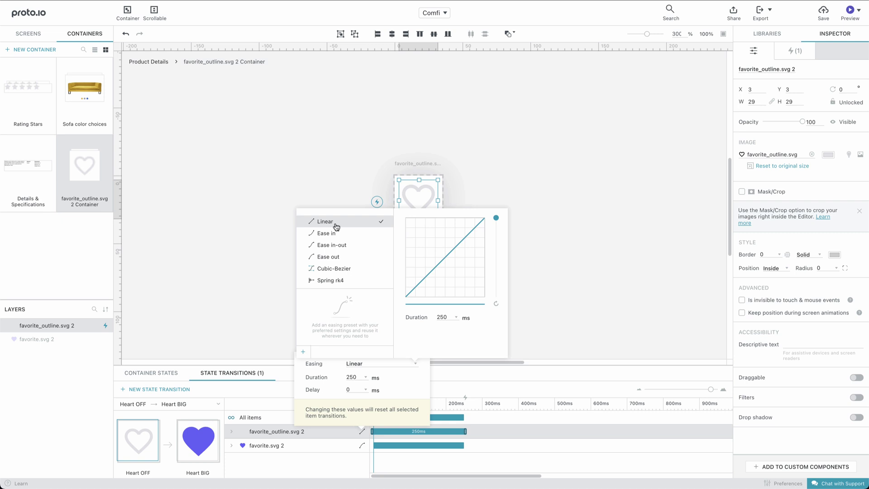
click(283, 269)
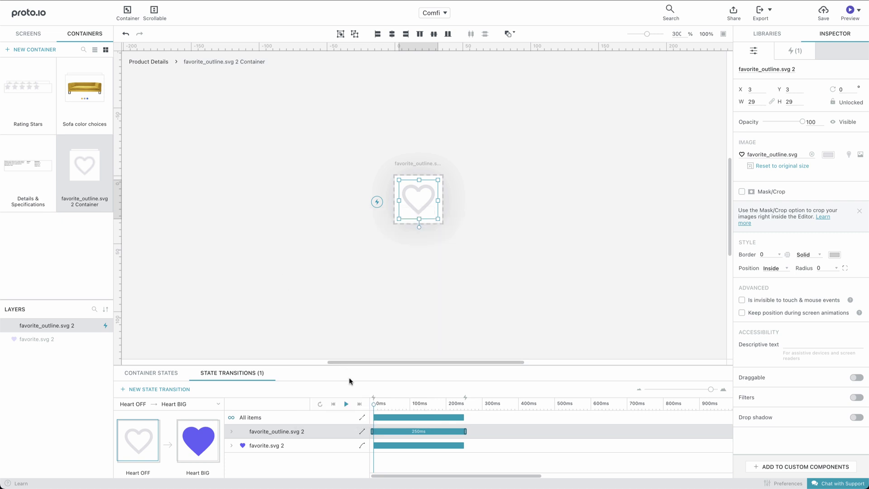
mouse_move(374, 403)
mouse_down()
mouse_move(466, 403)
mouse_move(373, 404)
mouse_up()
Step: Add an interaction at the transition's end that switches the current container to Heart ON
click(346, 404)
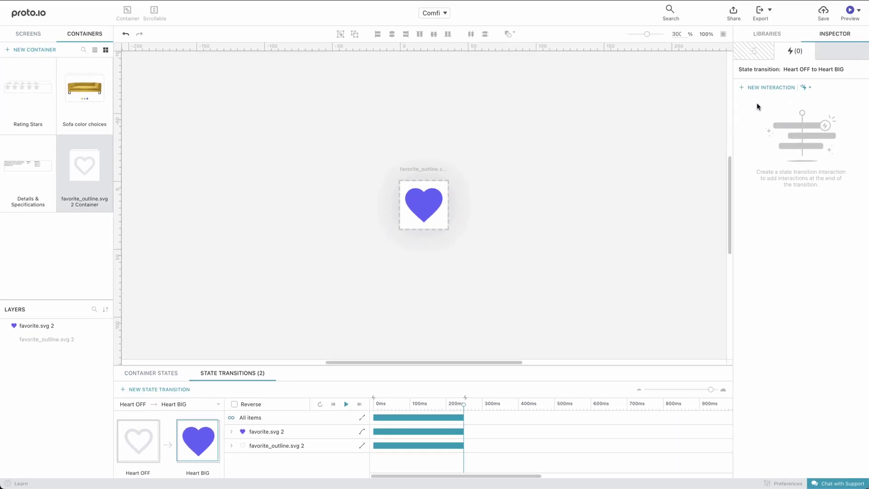
click(769, 89)
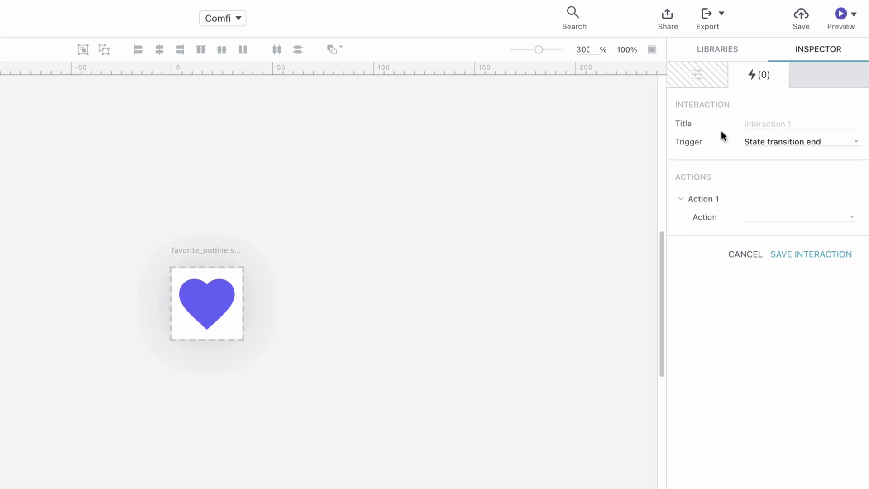
click(764, 219)
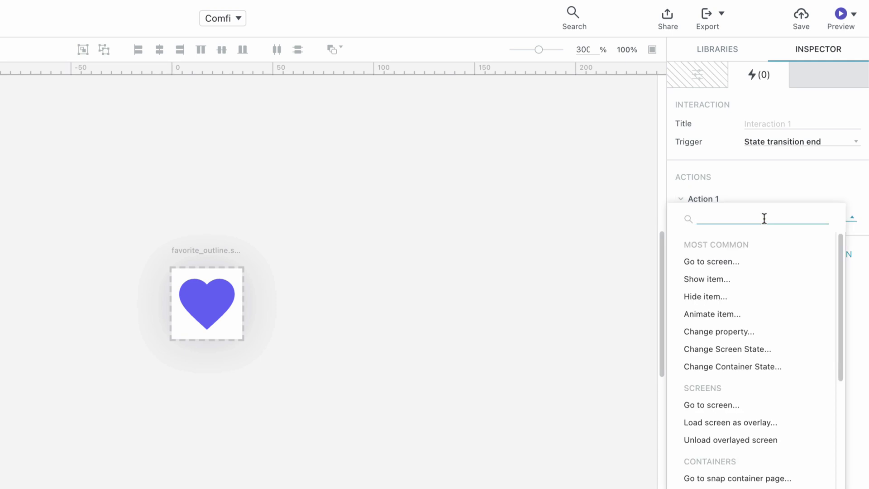
click(708, 365)
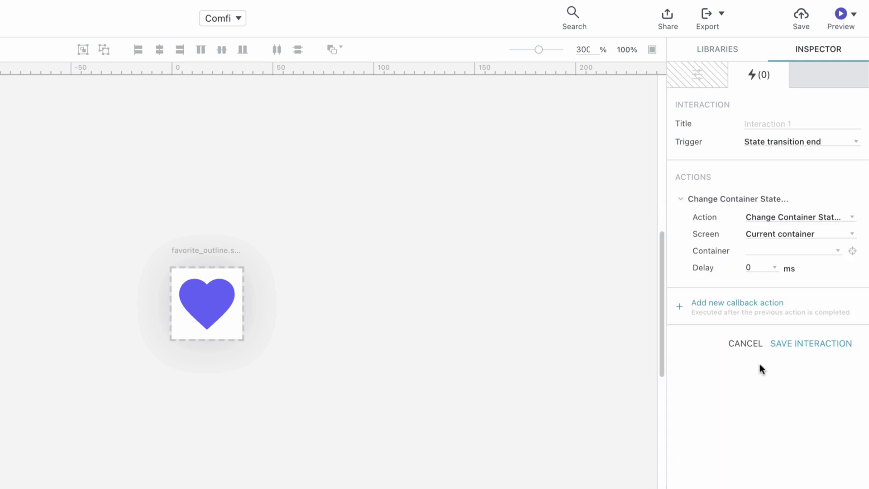
click(762, 252)
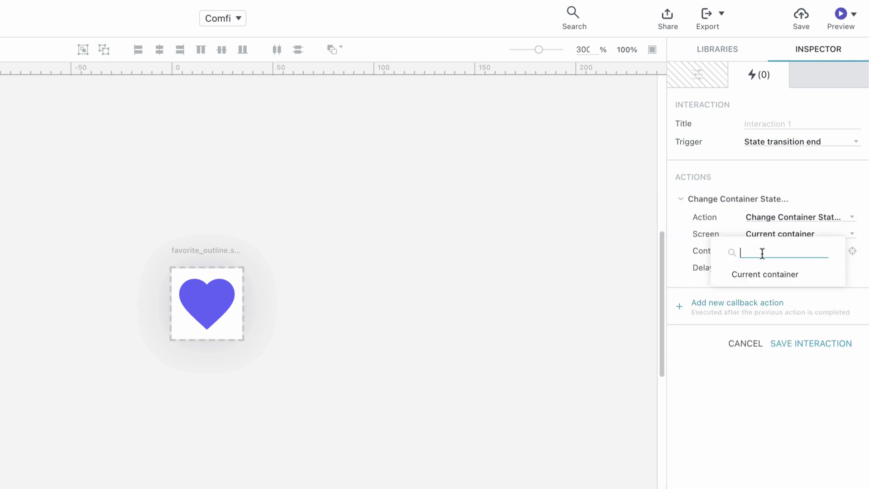
click(764, 274)
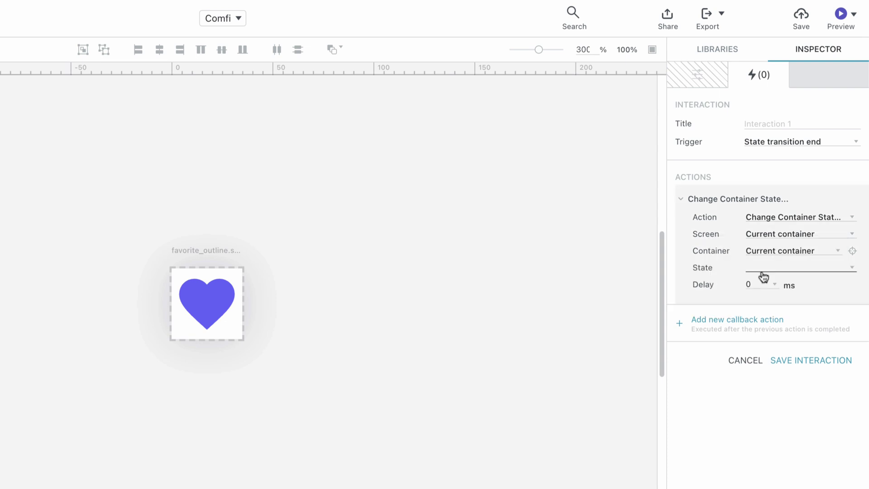
click(764, 276)
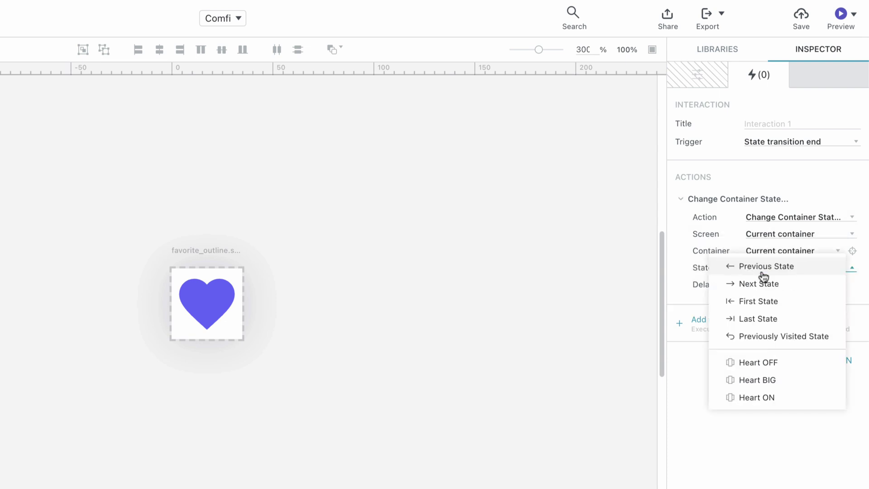
click(764, 397)
click(775, 397)
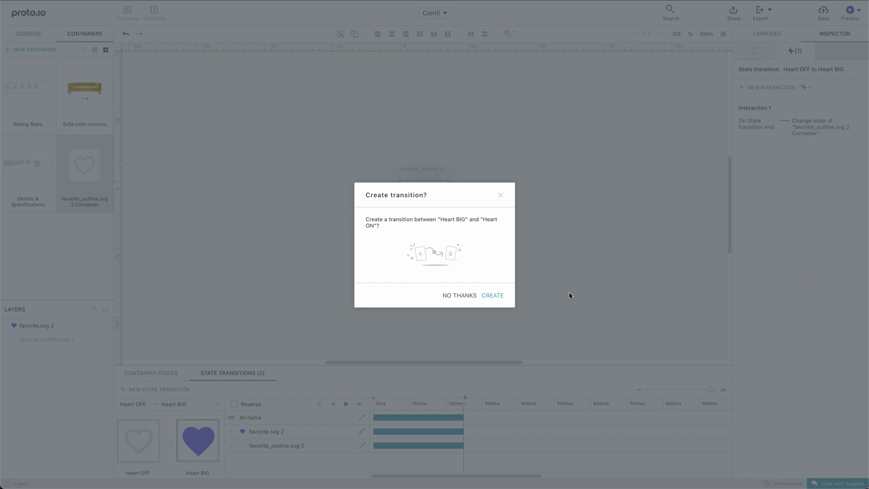
Step: Create the Heart BIG → Heart ON transition and scrub its roughly 250 ms animation
click(499, 296)
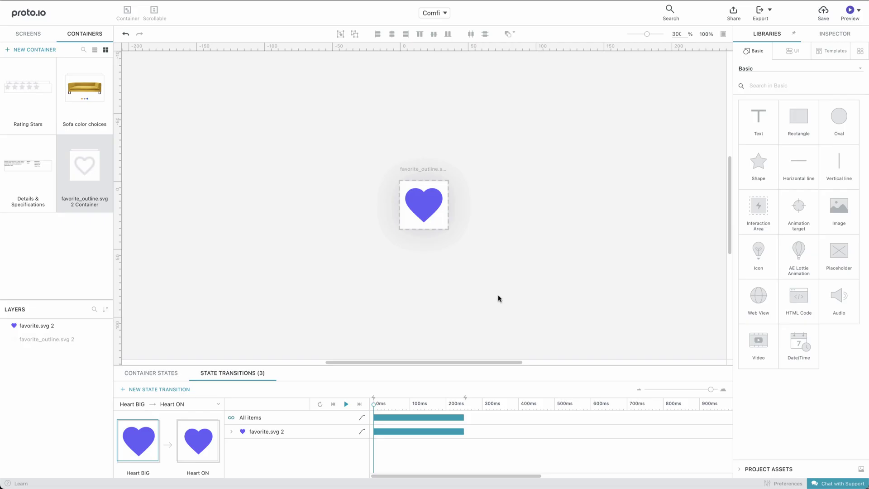
mouse_move(374, 405)
mouse_down()
mouse_move(459, 406)
mouse_move(373, 404)
mouse_up()
click(373, 416)
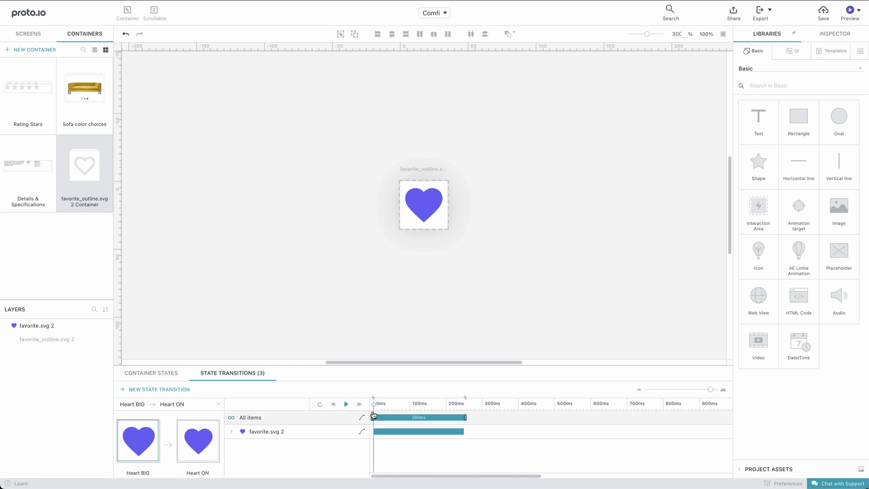
Step: In Heart ON, link tapping favorite.svg 2 to Heart OFF, then create and play that transition
click(166, 376)
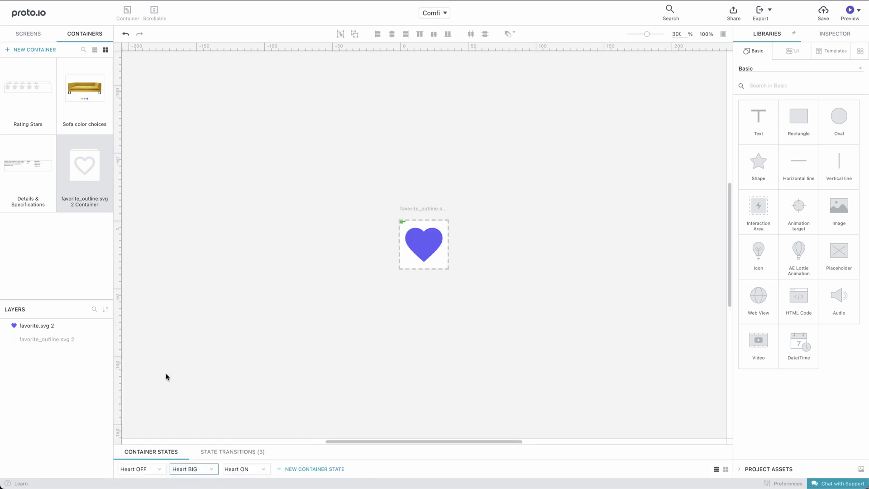
click(244, 469)
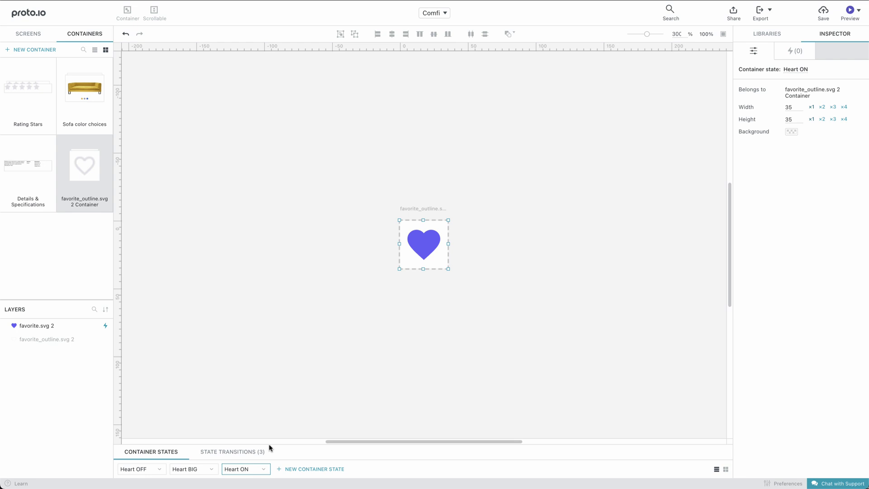
click(423, 251)
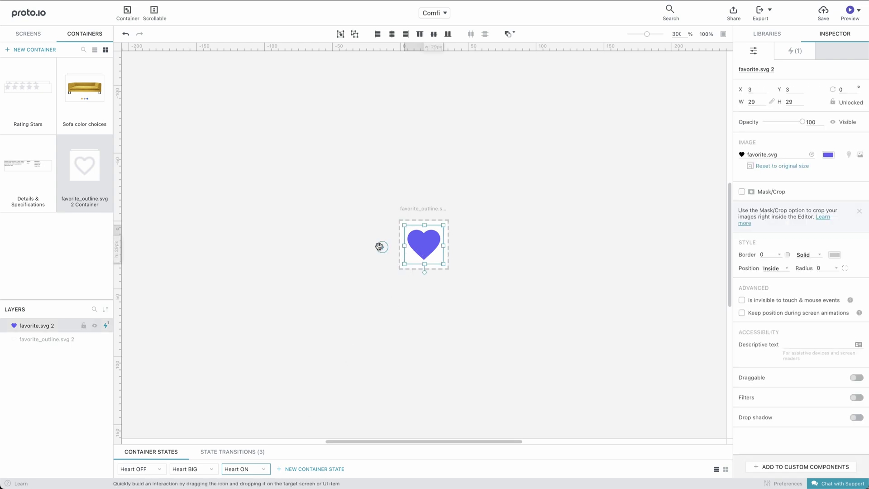
drag(367, 265, 133, 472)
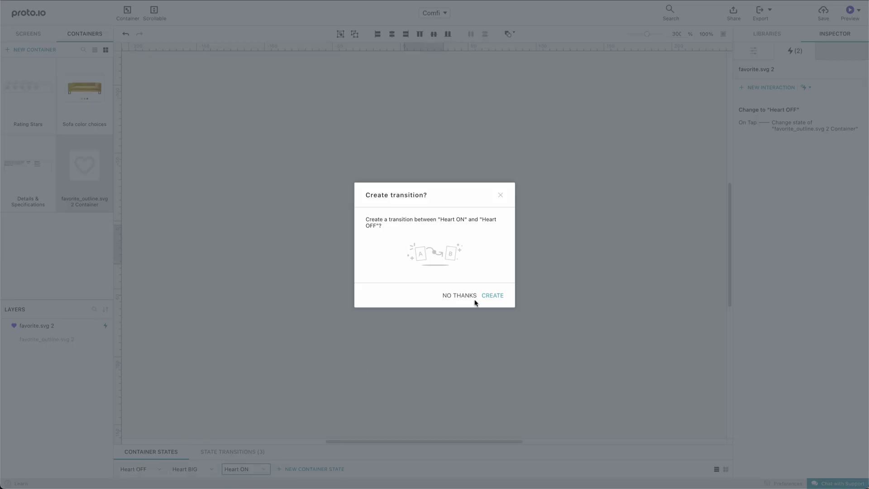
click(484, 298)
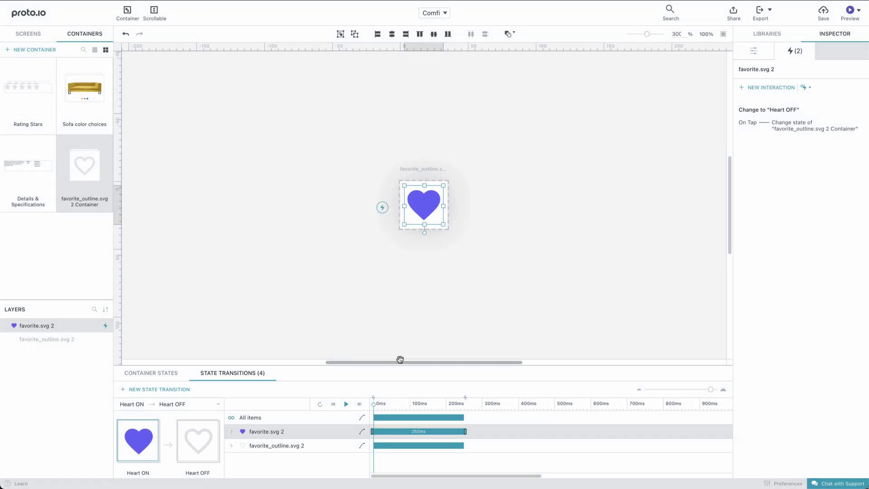
click(346, 405)
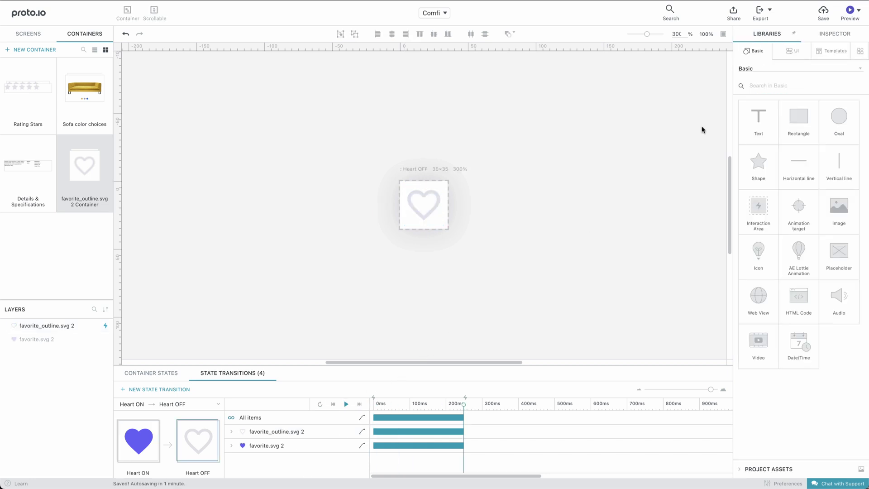
Step: Save the project, run it in the iPhone 13 preview, and tap the sofa's heart on Details
click(823, 18)
click(849, 14)
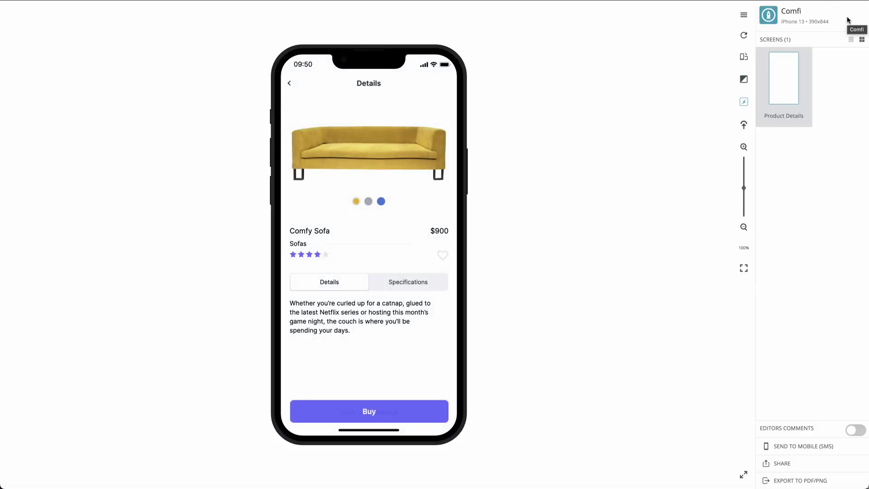
click(744, 79)
click(449, 233)
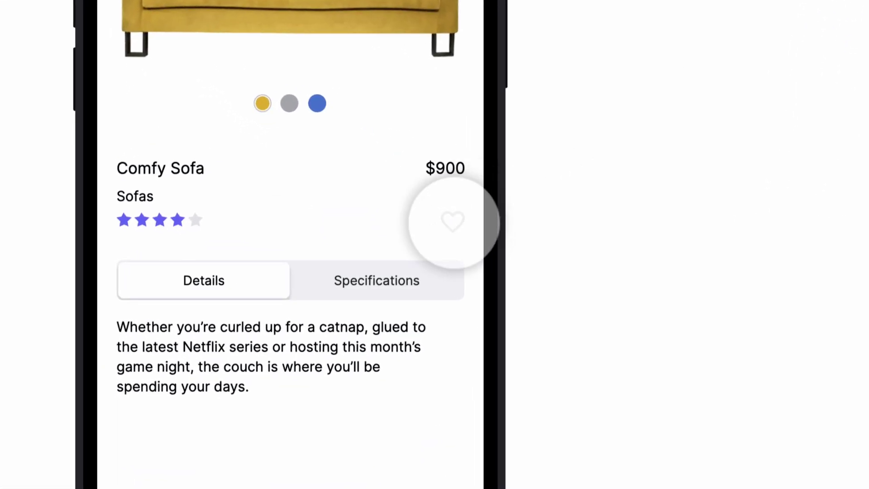